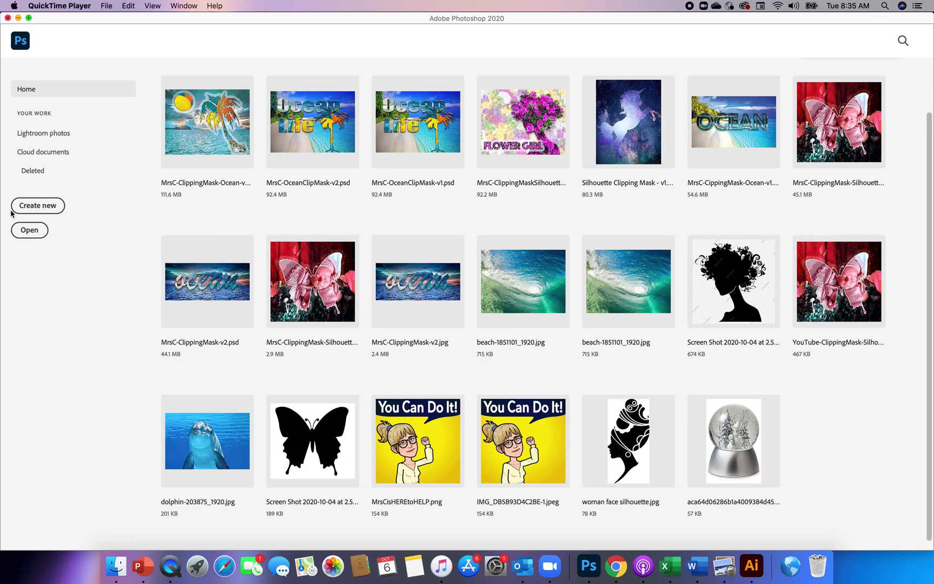
Step: Create a new Letter document, 8.5 x 11 inches at 300 pixels/inch in RGB Color with a white background
left_click(38, 206)
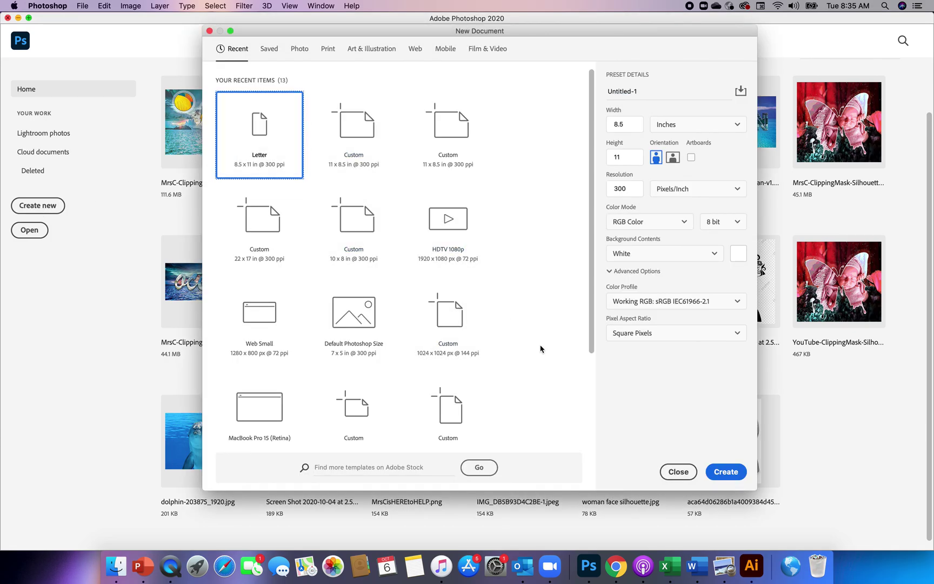
left_click(728, 473)
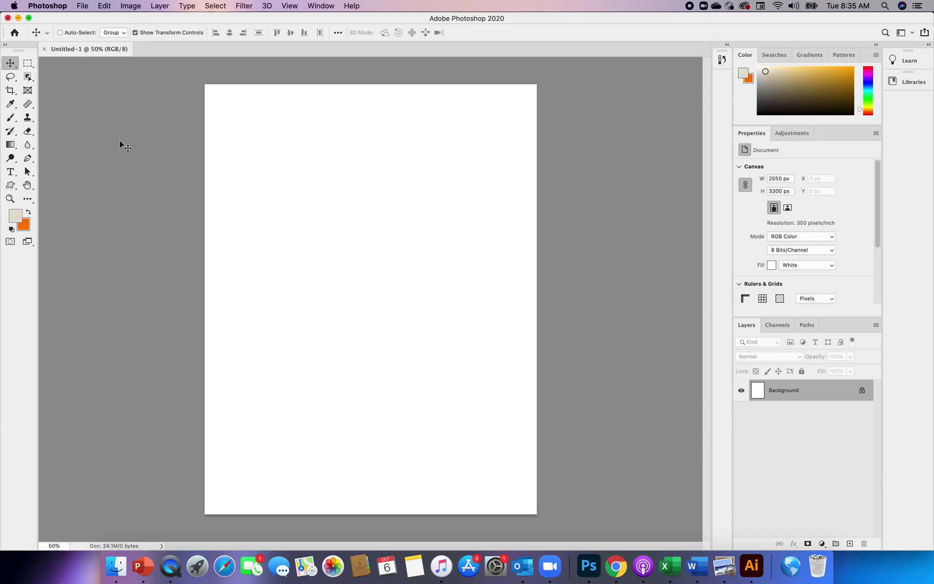
Step: Open the dog pitbull 1.jpeg photo from the Desktop as a separate document
left_click(82, 6)
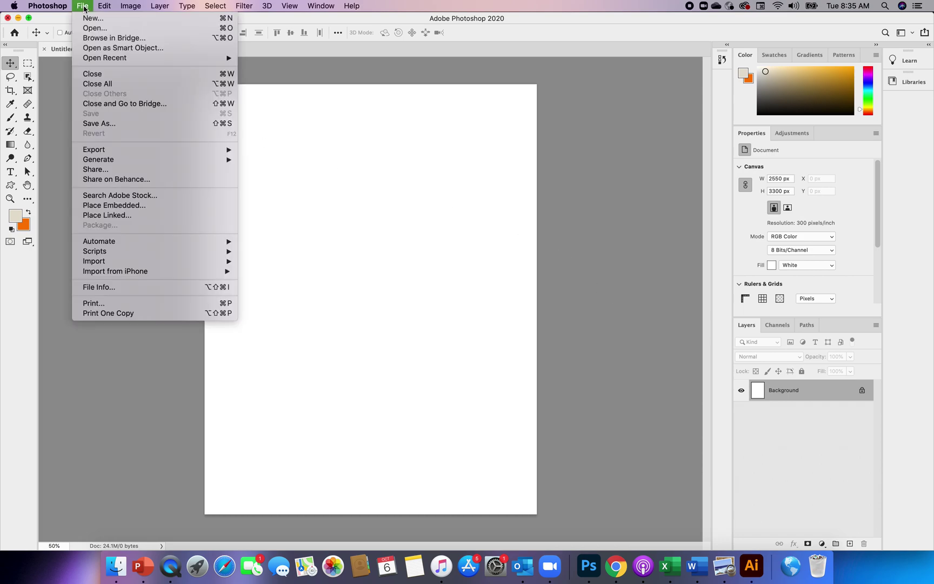
left_click(95, 30)
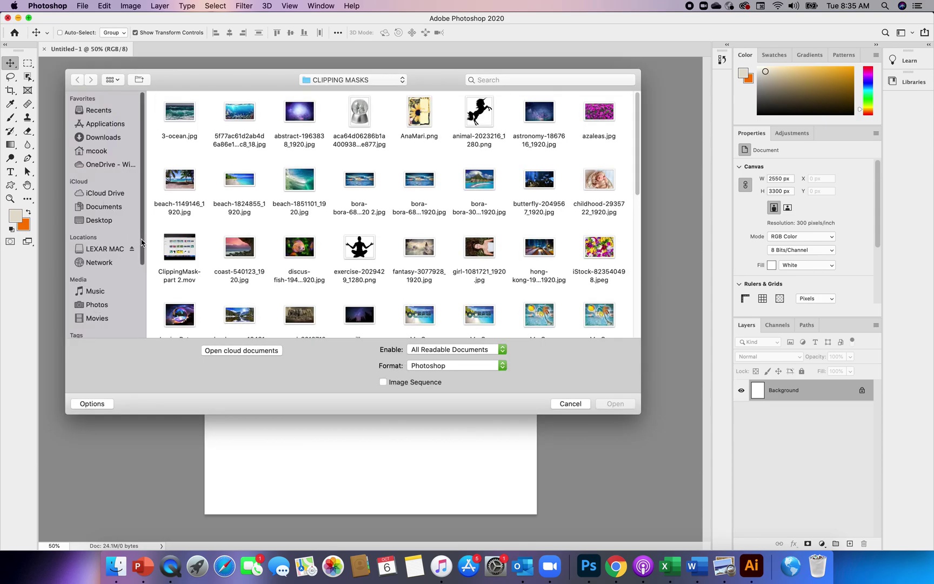
left_click(99, 222)
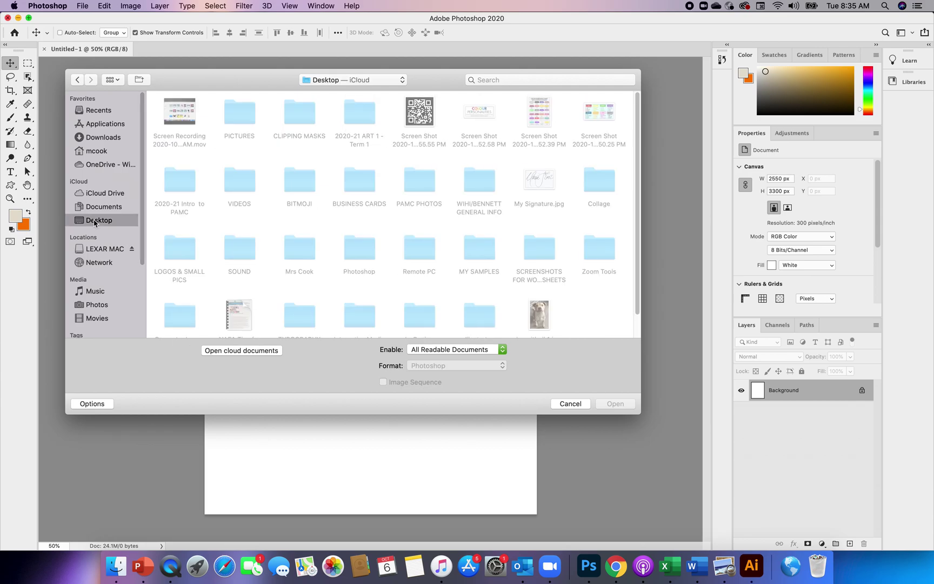
left_click(539, 314)
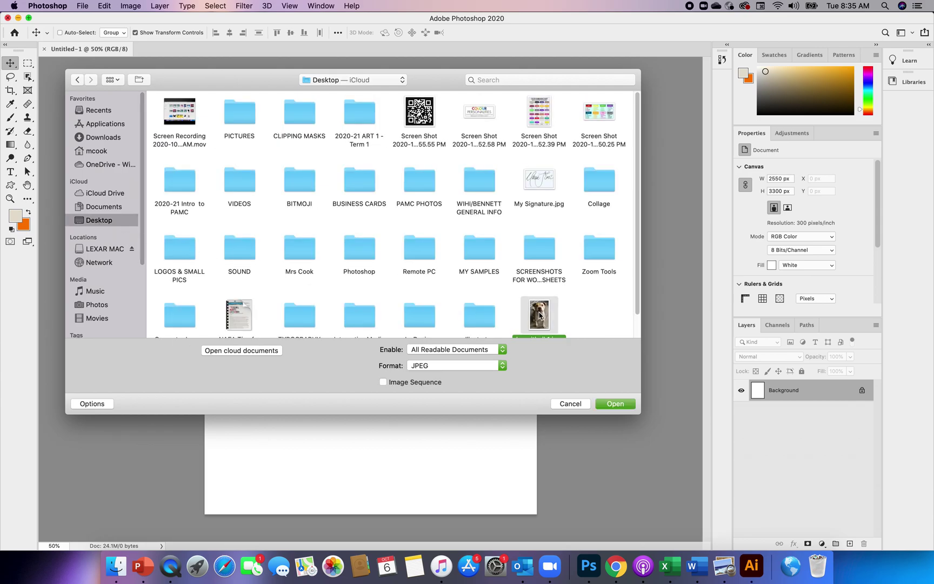
left_click(609, 404)
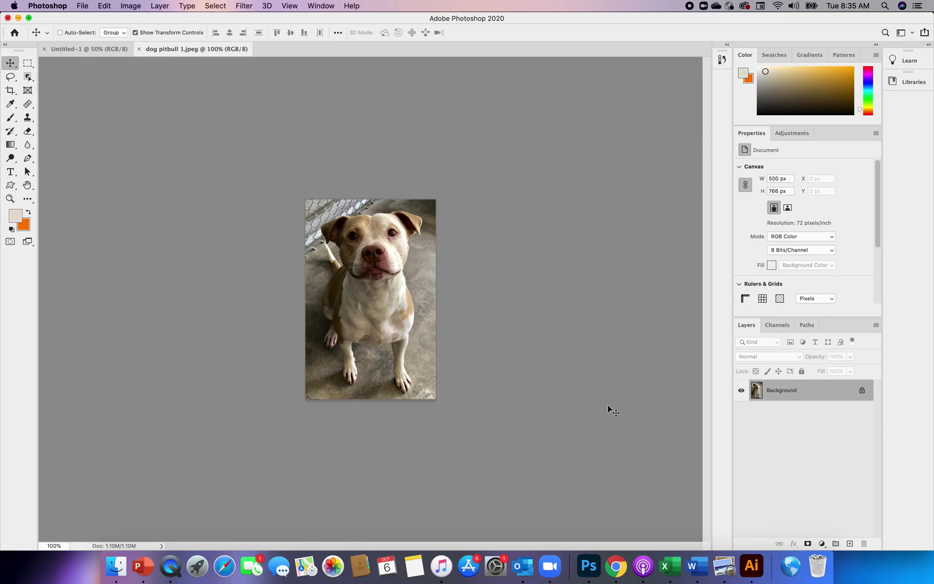
Step: Select the dog in the photo automatically with the Object Selection tool's Select Subject option
left_click(104, 7)
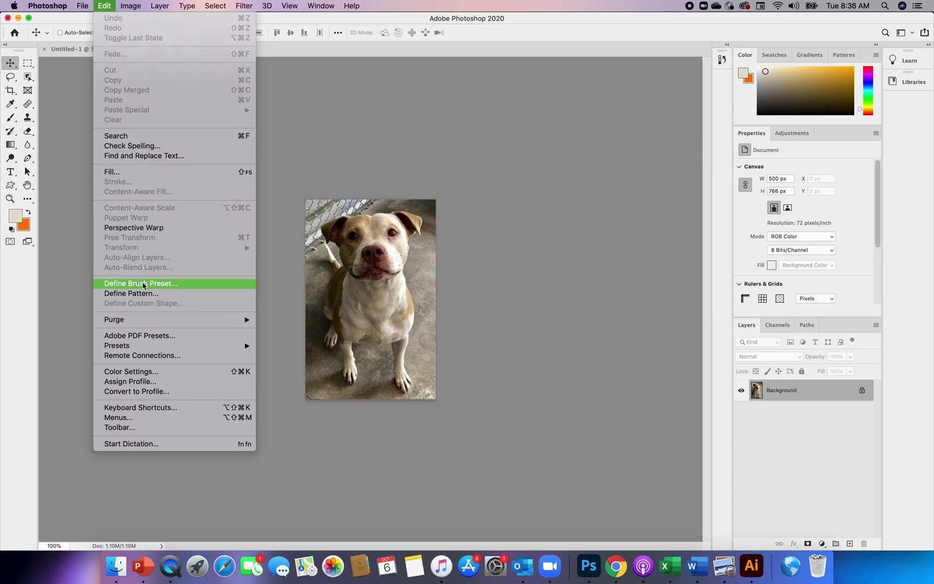
mouse_move(284, 9)
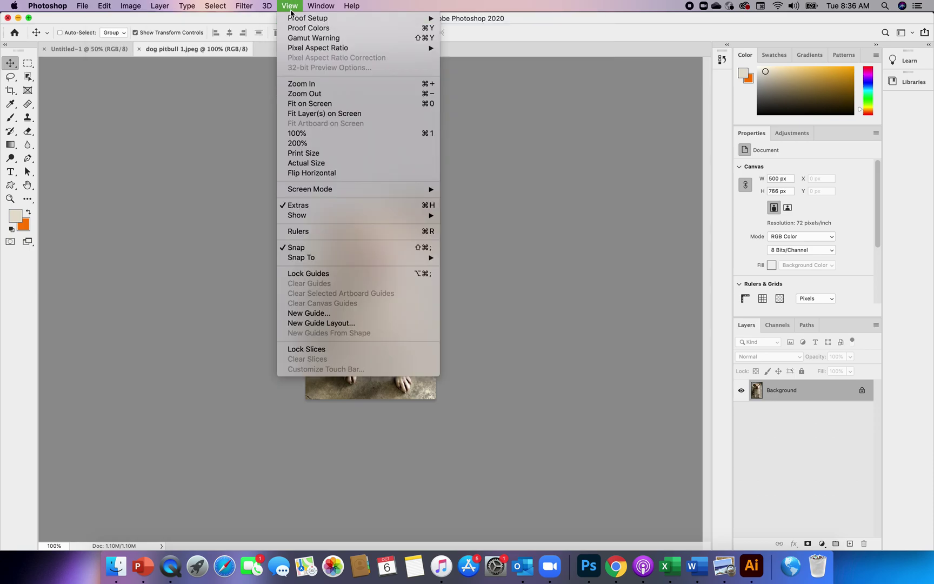
left_click(307, 86)
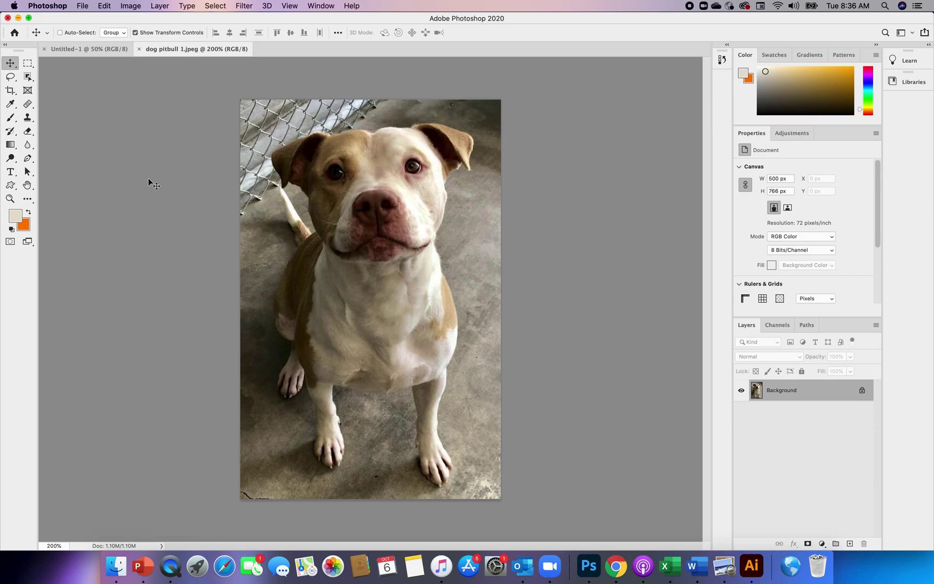
left_click(27, 78)
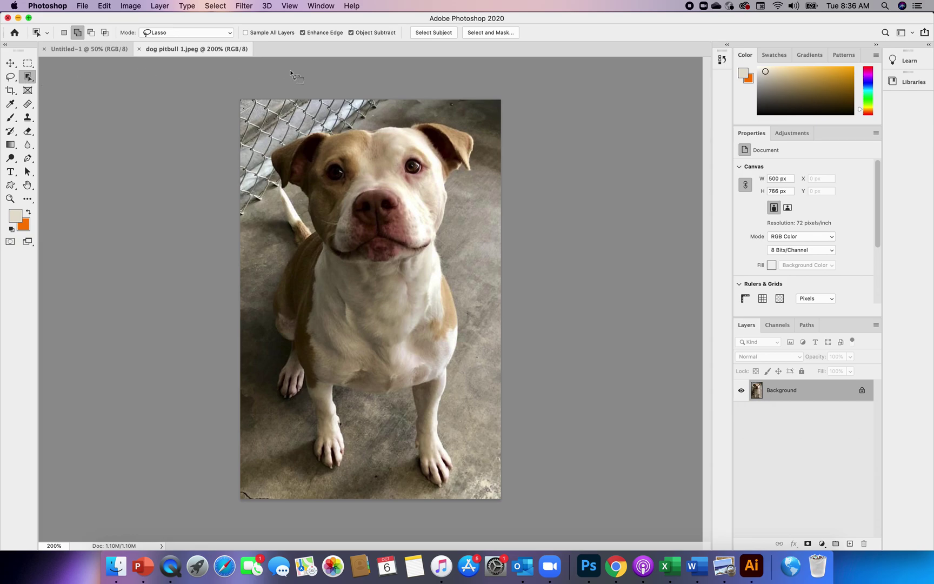
left_click(432, 34)
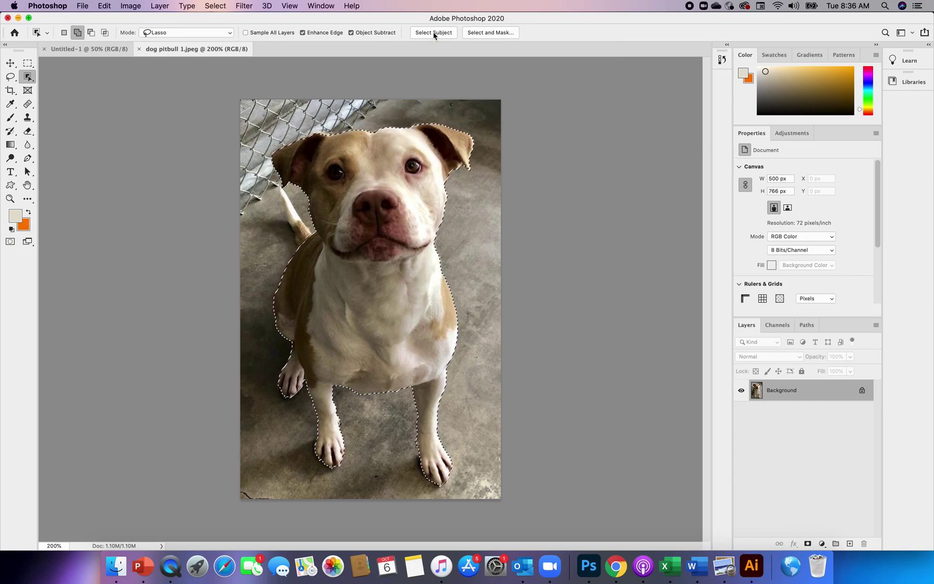
Step: Open the dog selection in Select and Mask and preview it On Black at 50% opacity
left_click(501, 34)
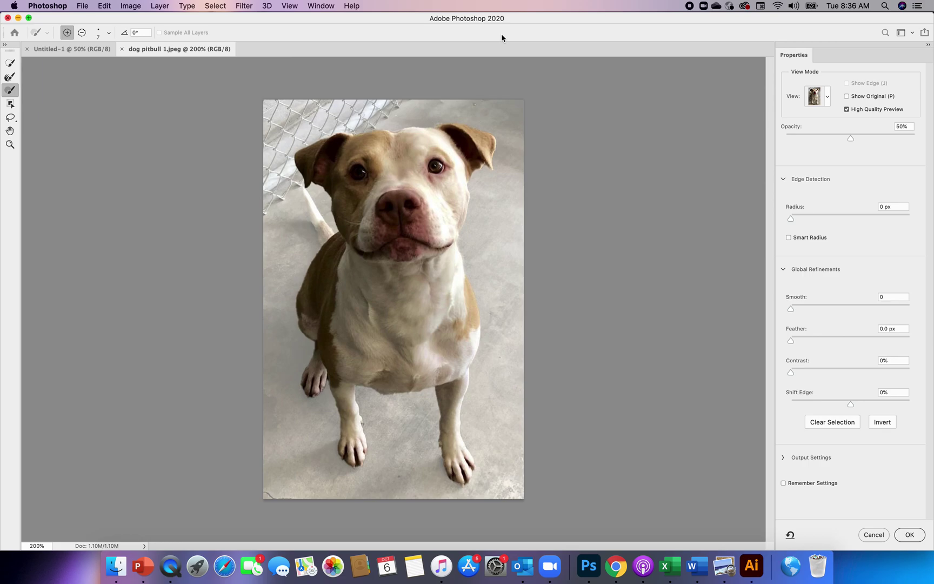
left_click(827, 97)
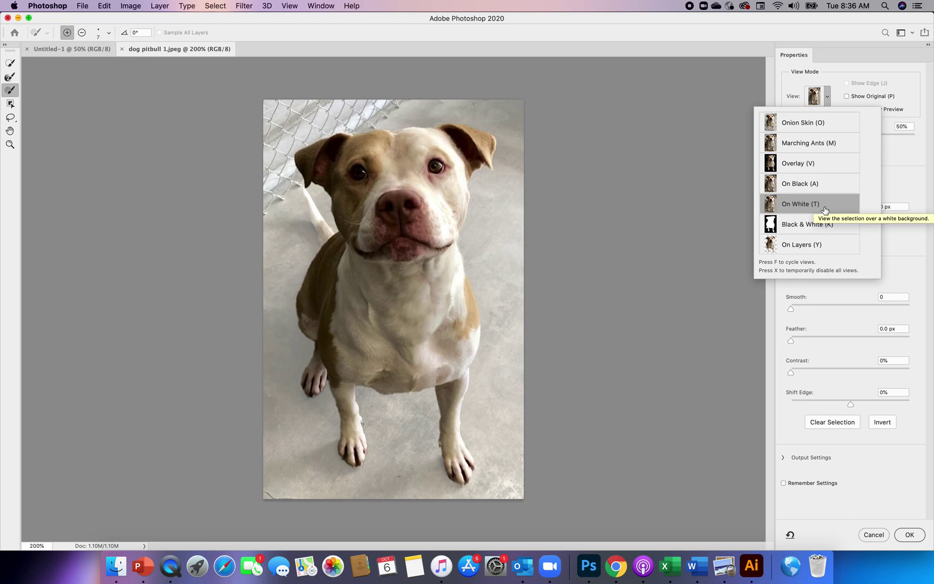
left_click(819, 227)
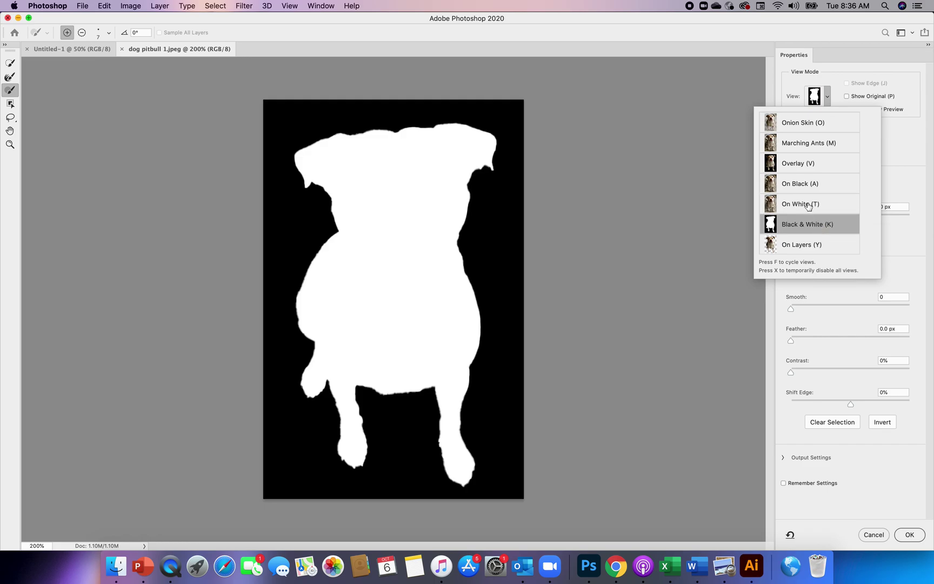
left_click(807, 206)
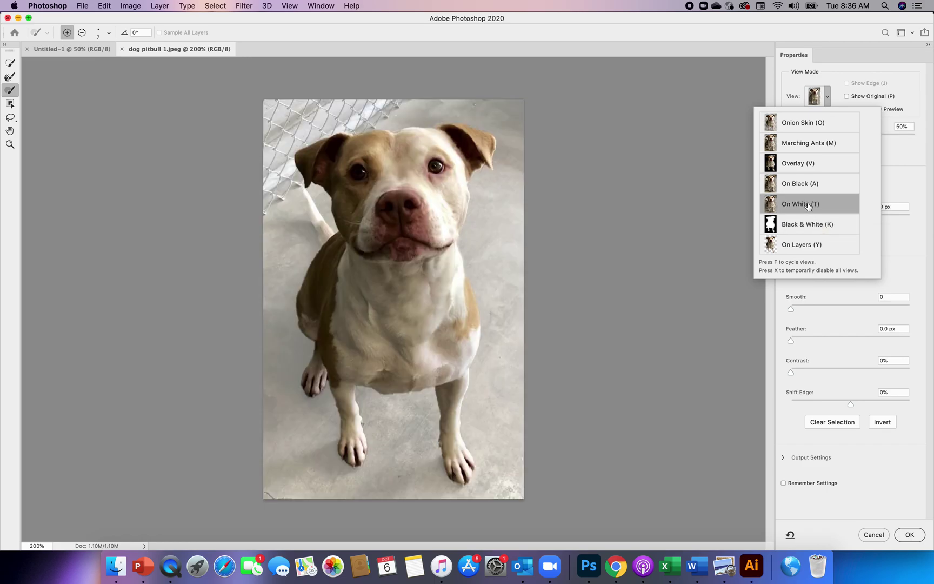
left_click(805, 185)
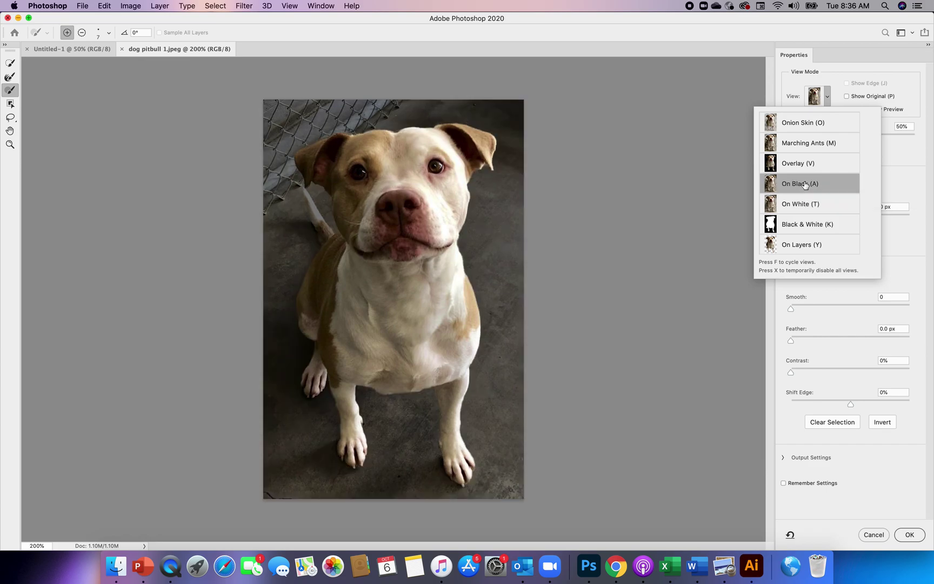
left_click(897, 150)
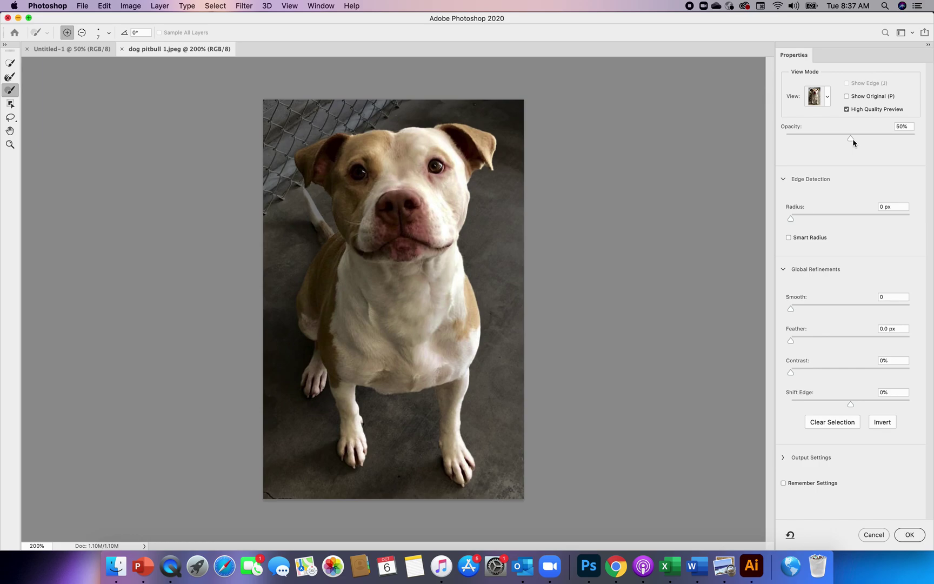
mouse_move(851, 138)
left_mouse_down()
mouse_move(907, 139)
mouse_move(852, 142)
left_mouse_up()
Step: Brush the dog's missing tail into the selection, using 16 px for the base and 6 px for the tip, and apply the refinement
left_click(109, 35)
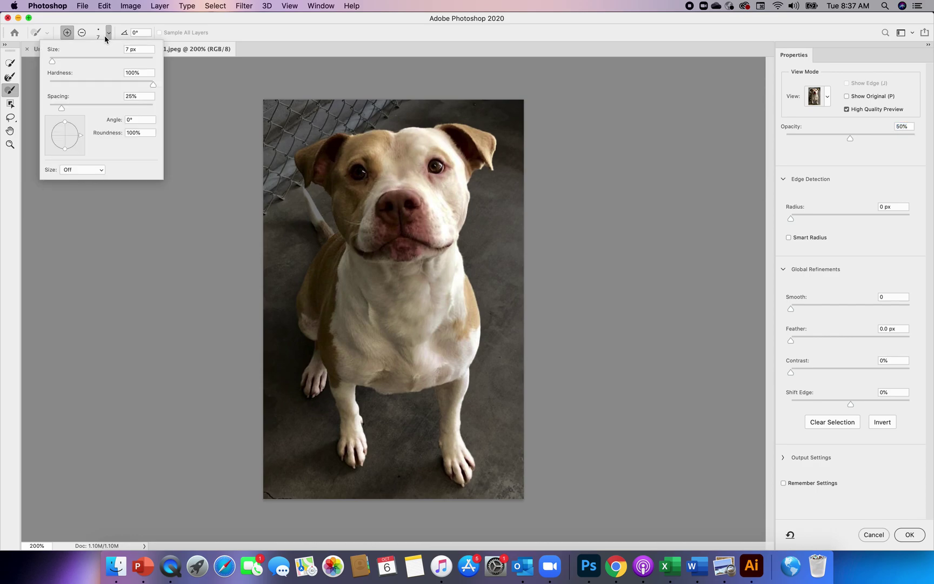
left_click_drag(53, 60, 57, 61)
left_click(328, 239)
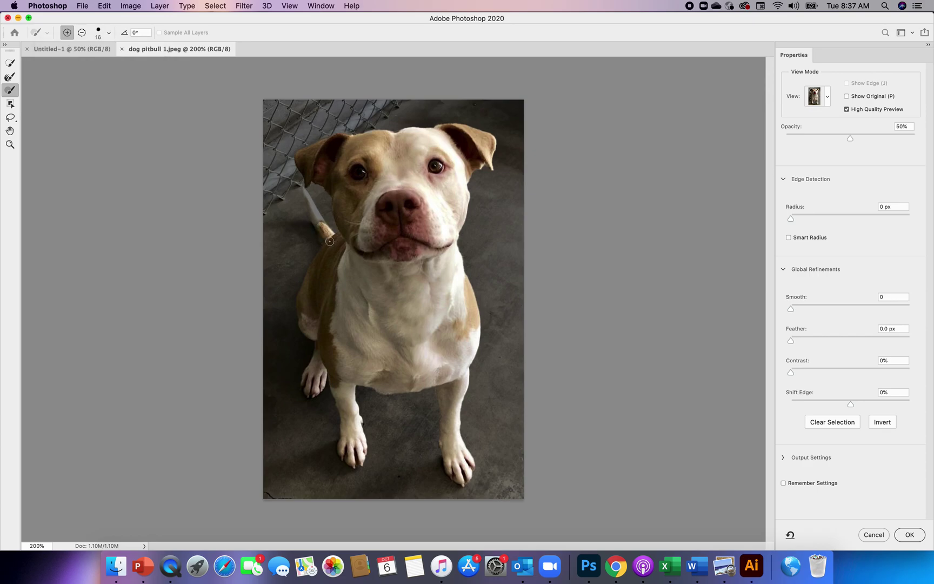
left_click_drag(323, 231, 313, 209)
left_click(109, 33)
left_click_drag(56, 64, 52, 63)
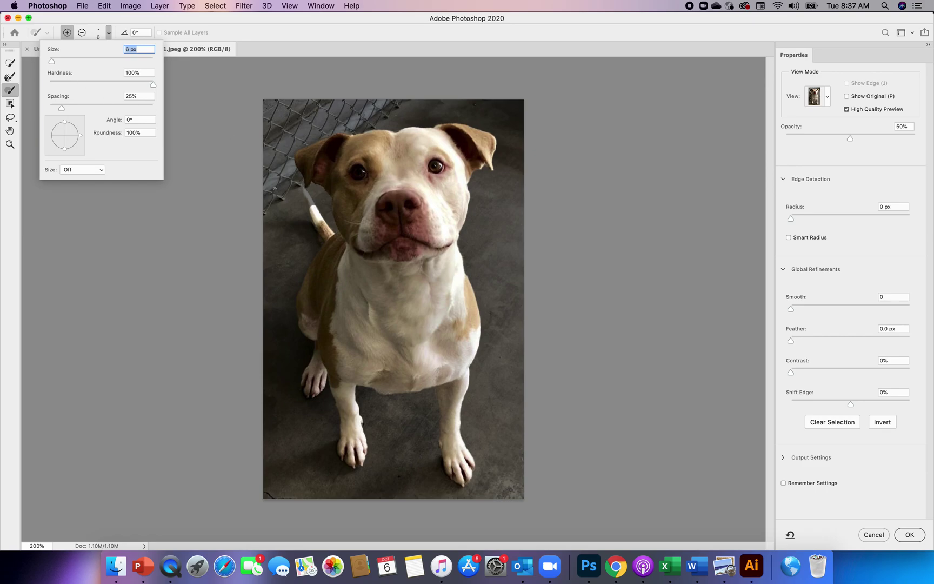
key("Return")
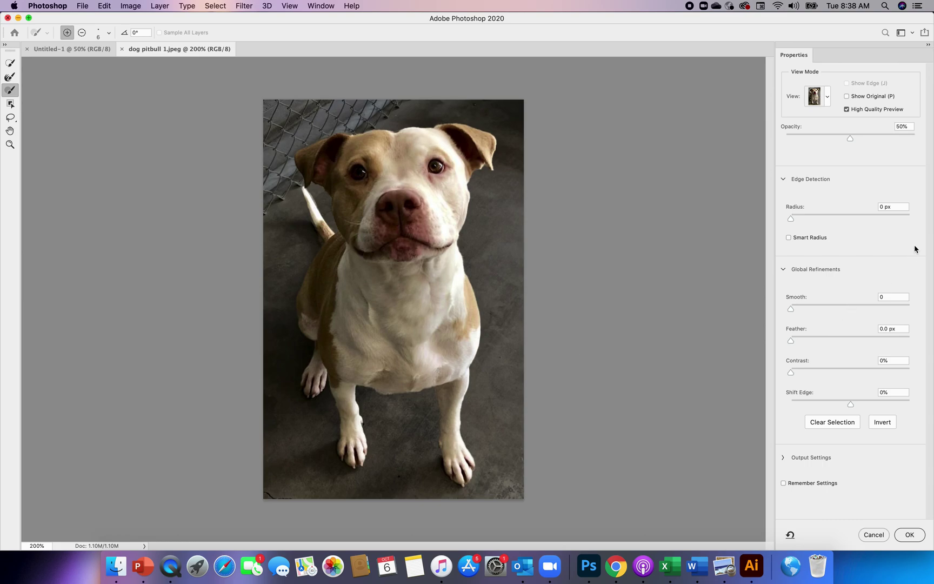
left_click(910, 535)
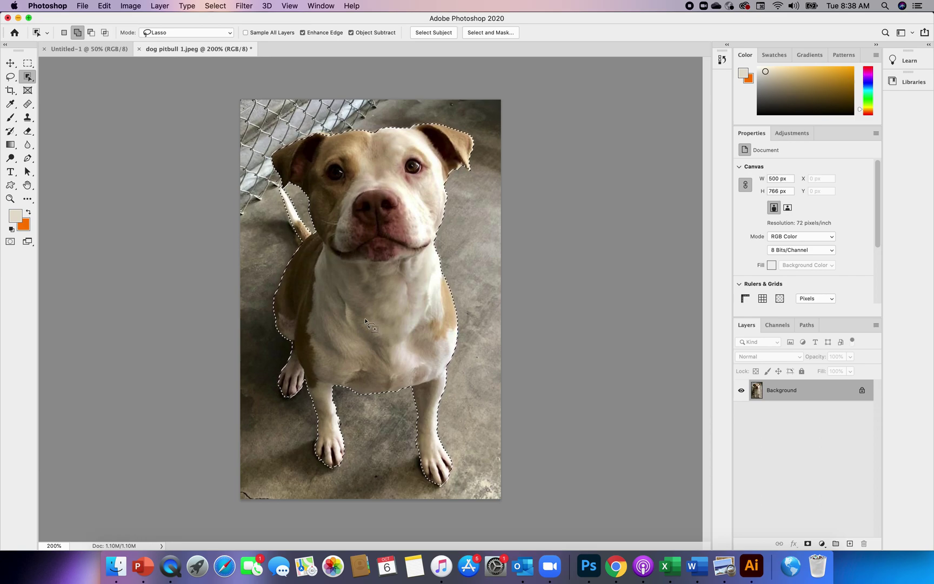
Step: Move the selected dog from the photo into the Untitled-1 document, dropping it near the middle of the page
left_click(10, 63)
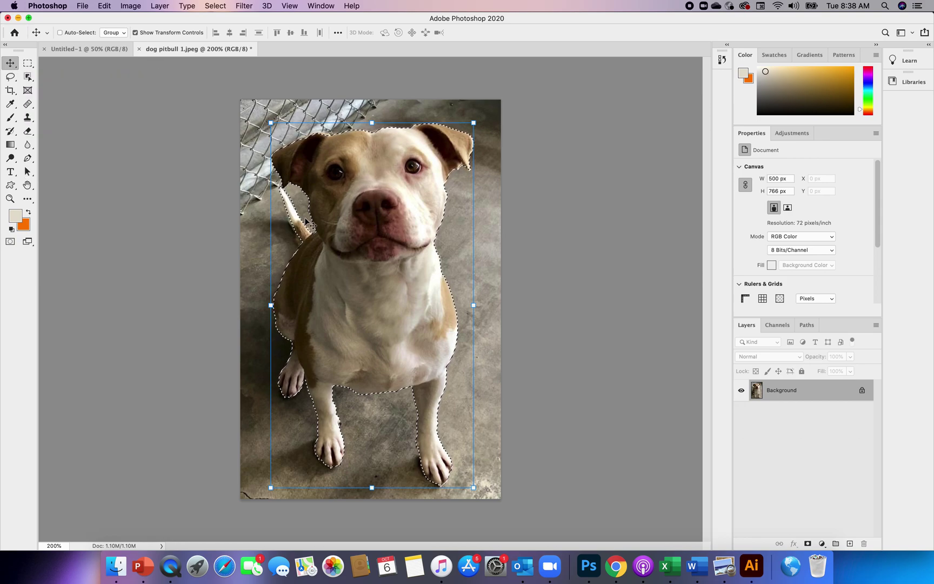
left_click(103, 52)
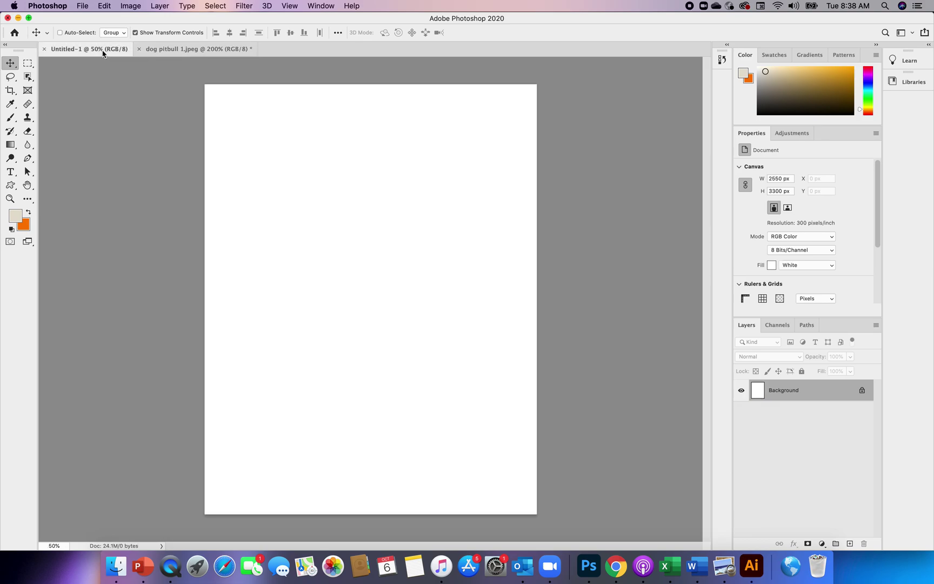
left_click(182, 49)
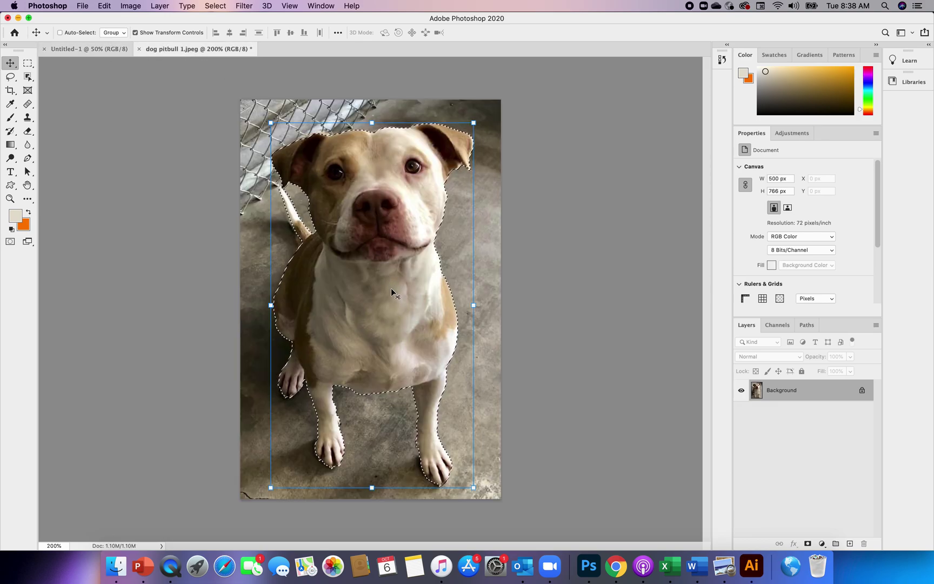
left_click_drag(392, 287, 76, 49)
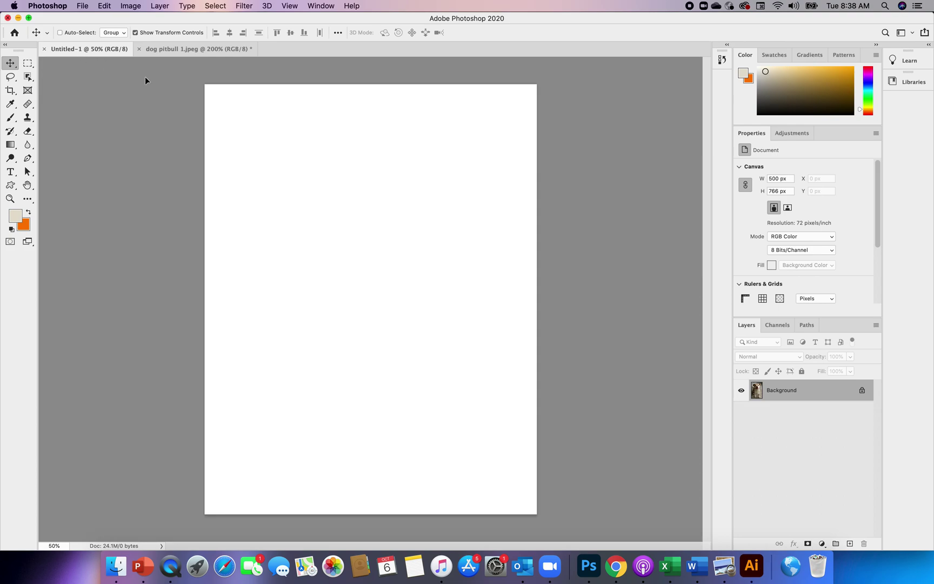
left_click_drag(371, 288, 371, 289)
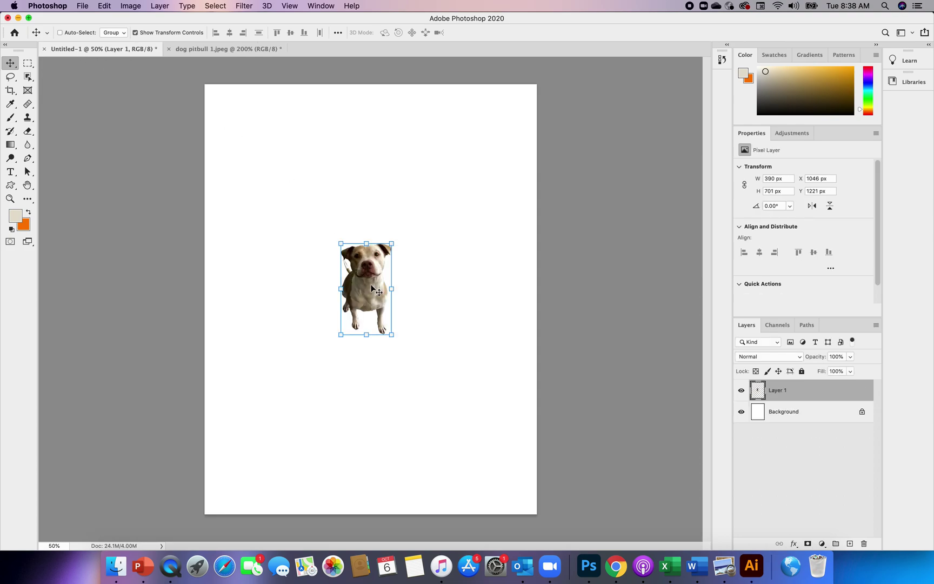
Step: Enlarge the dog to about 1285 x 2449 px, centre it roughly on the page and commit the transform
left_click_drag(392, 335, 479, 500)
left_click_drag(431, 347, 365, 246)
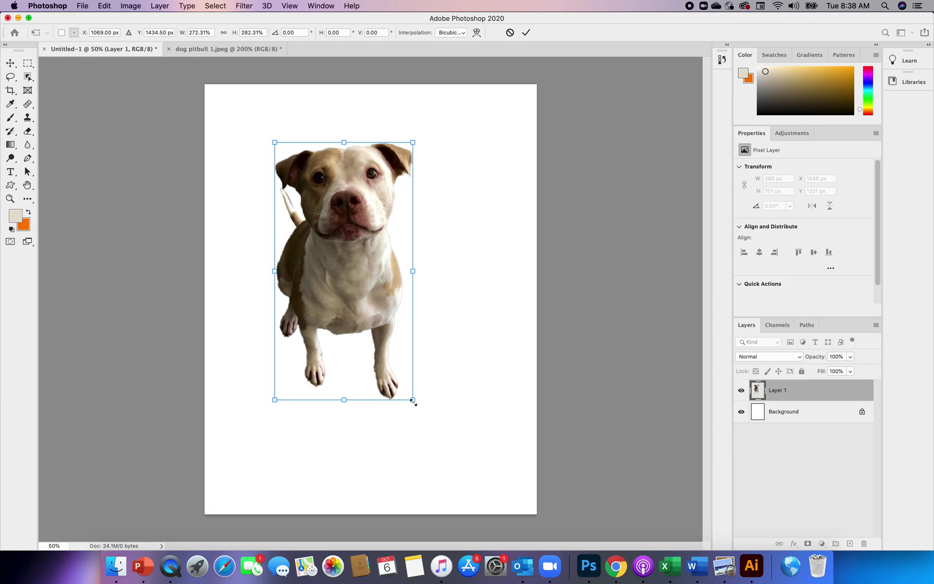
left_click_drag(413, 400, 442, 462)
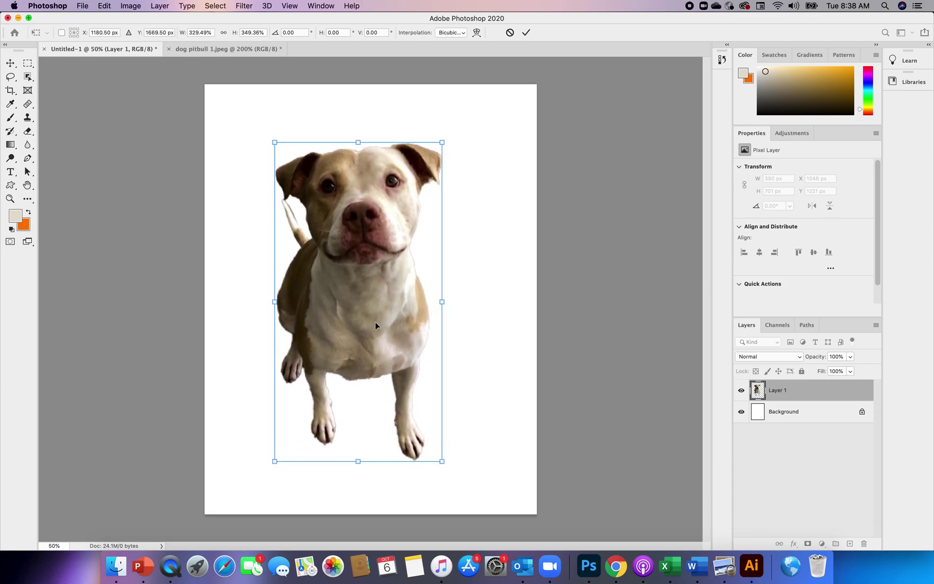
left_click_drag(375, 323, 379, 320)
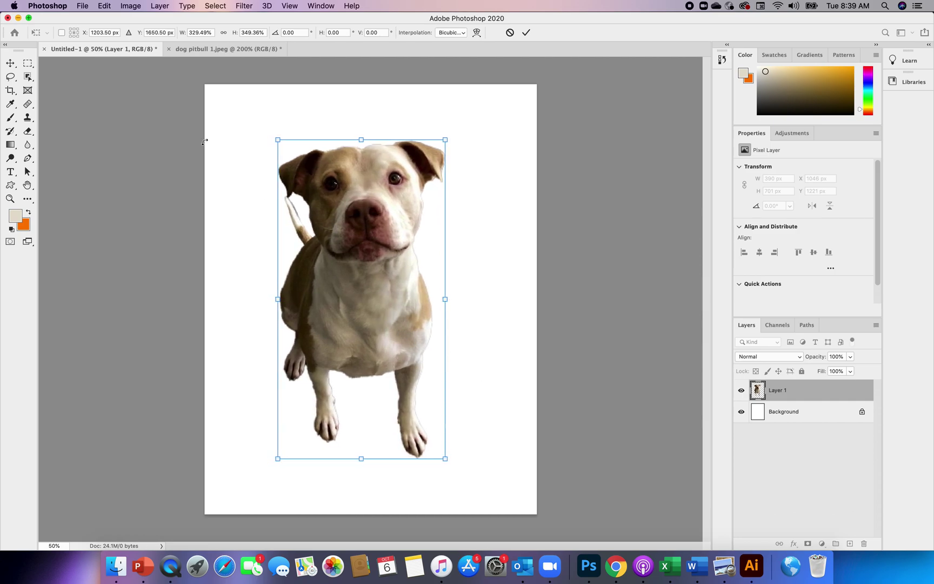
left_click(526, 32)
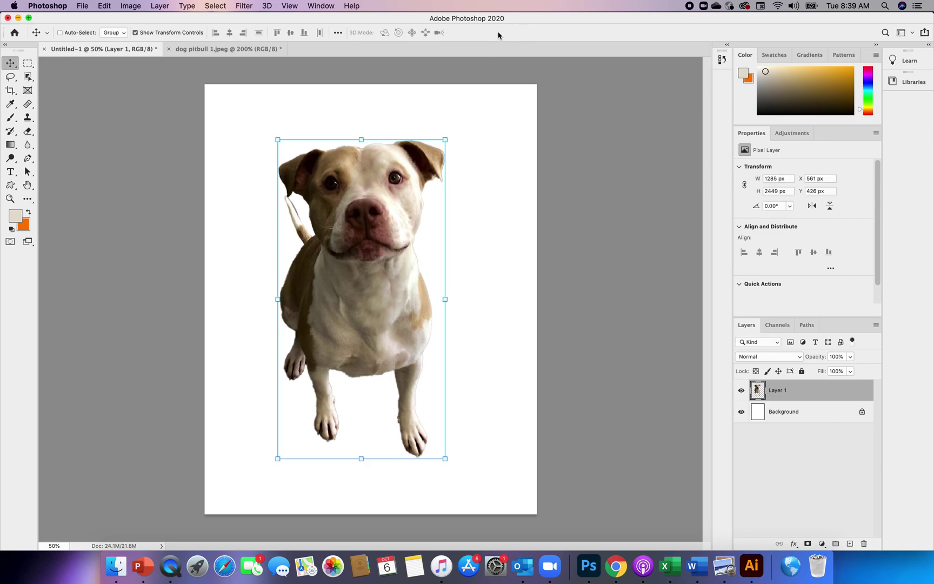
Step: Place astronomy-1867616_1920.jpg from the CLIPPING MASKS folder as an embedded image above the dog layer
left_click(83, 6)
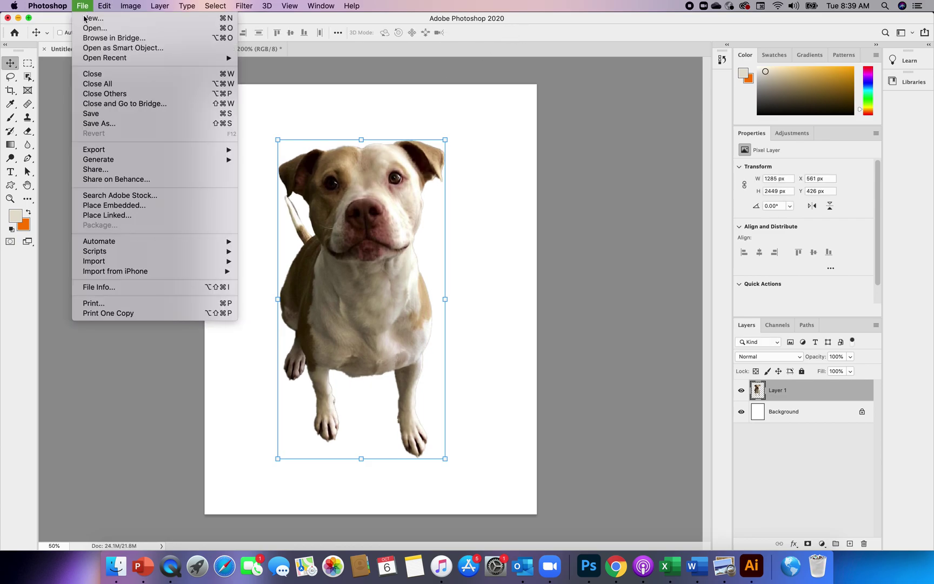
left_click(111, 206)
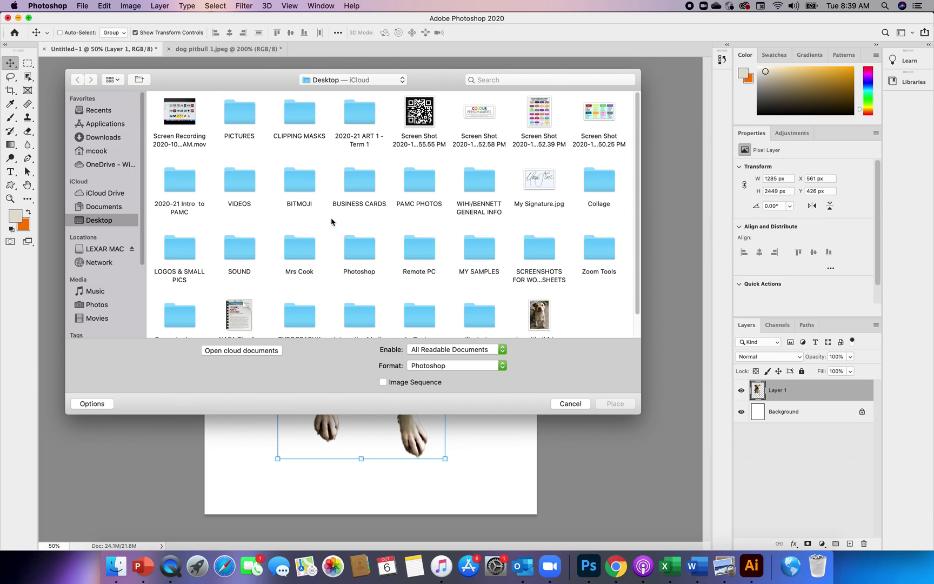
double_click(300, 121)
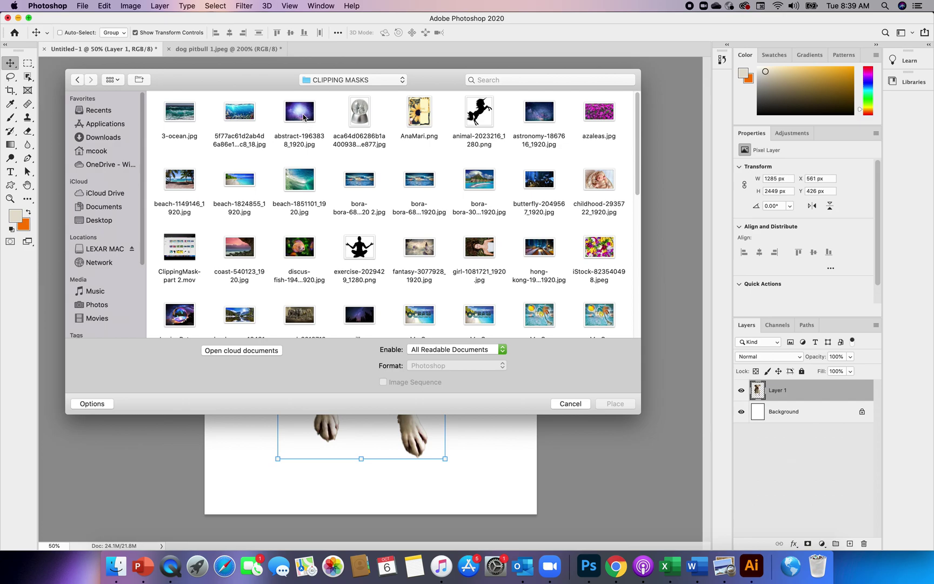
left_click(539, 114)
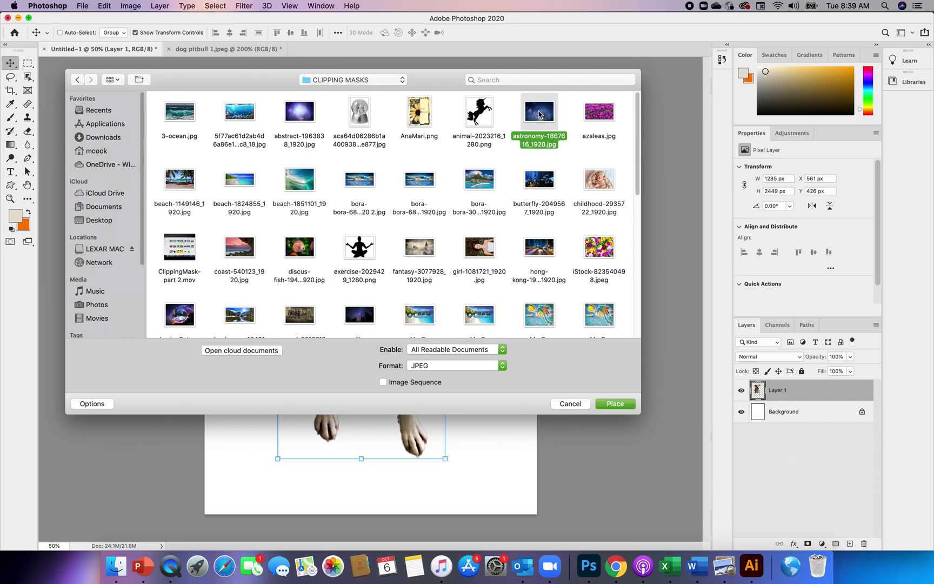
left_click(614, 404)
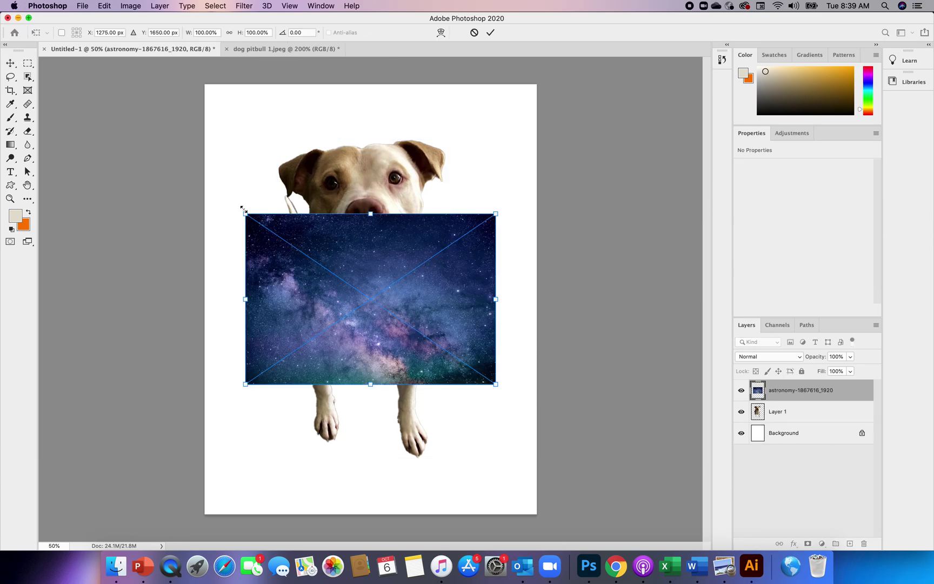
Step: Rotate the galaxy image about 90° counterclockwise, enlarge it to about 1747 x 2636 px to cover the dog, and commit the transform
left_click_drag(239, 208, 290, 413)
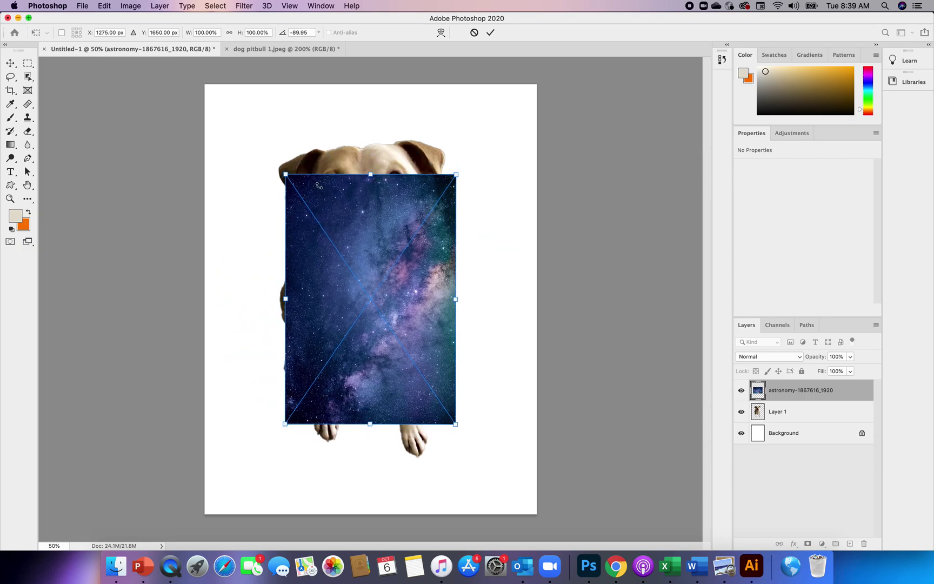
left_click_drag(284, 173, 258, 121)
left_click_drag(457, 425, 484, 464)
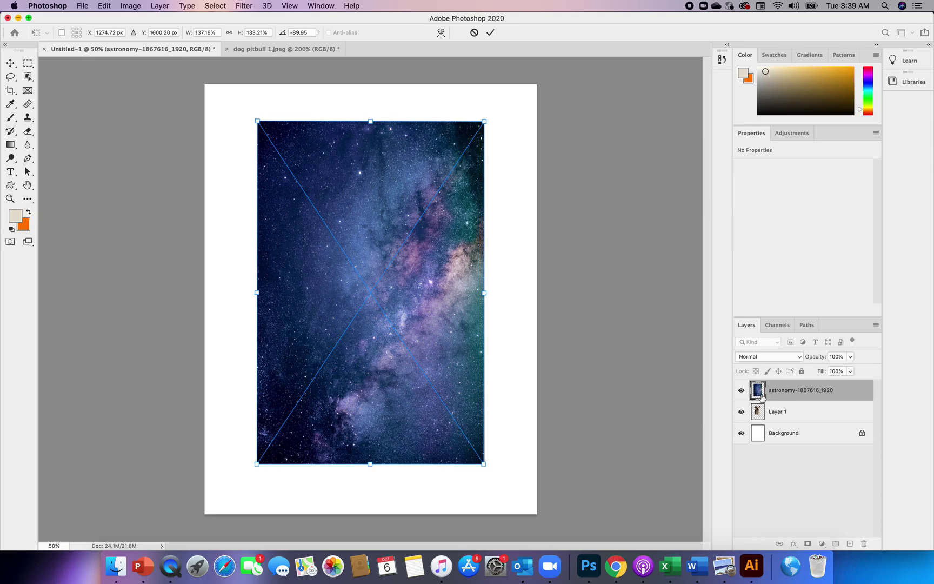
key("Return")
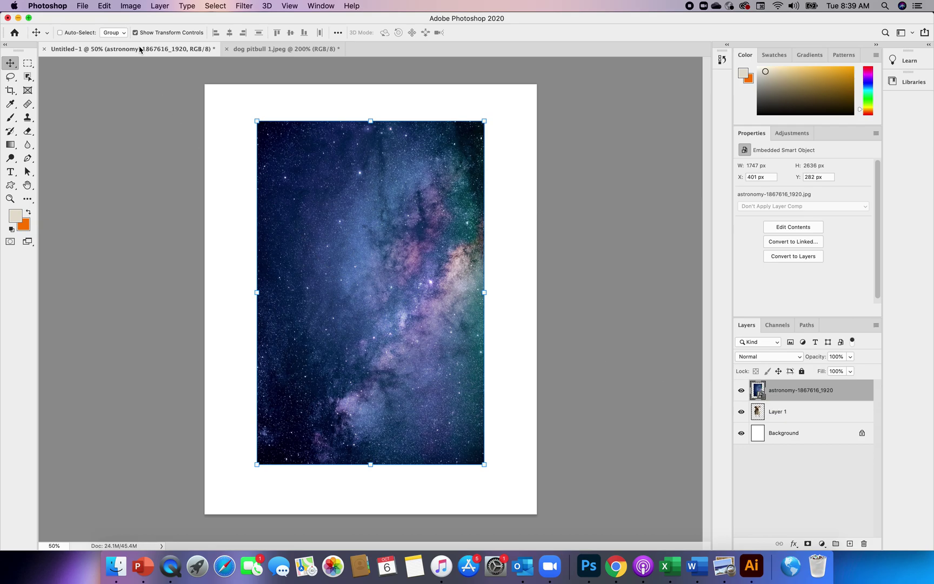
Step: Create a clipping mask that clips the galaxy image to the dog's shape on Layer 1
left_click(156, 8)
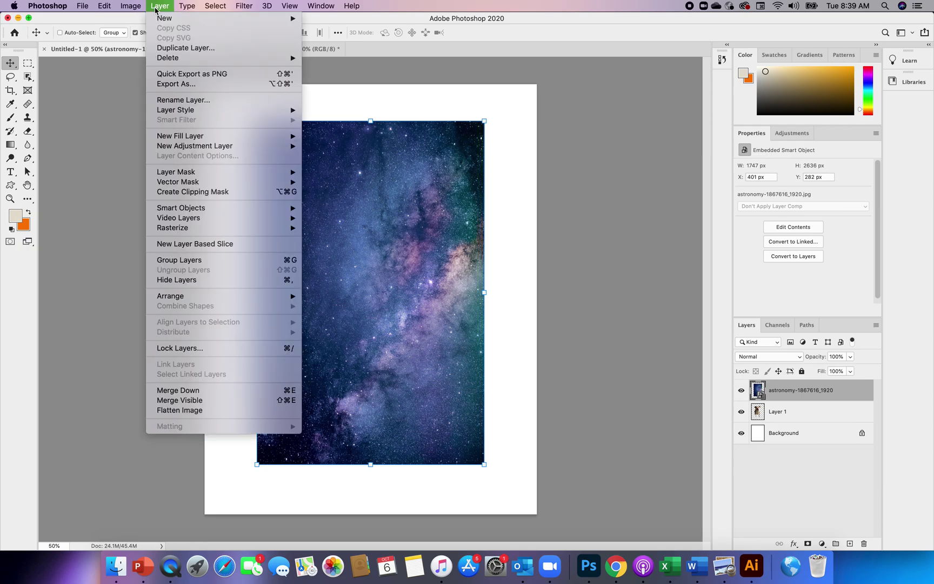
left_click(207, 194)
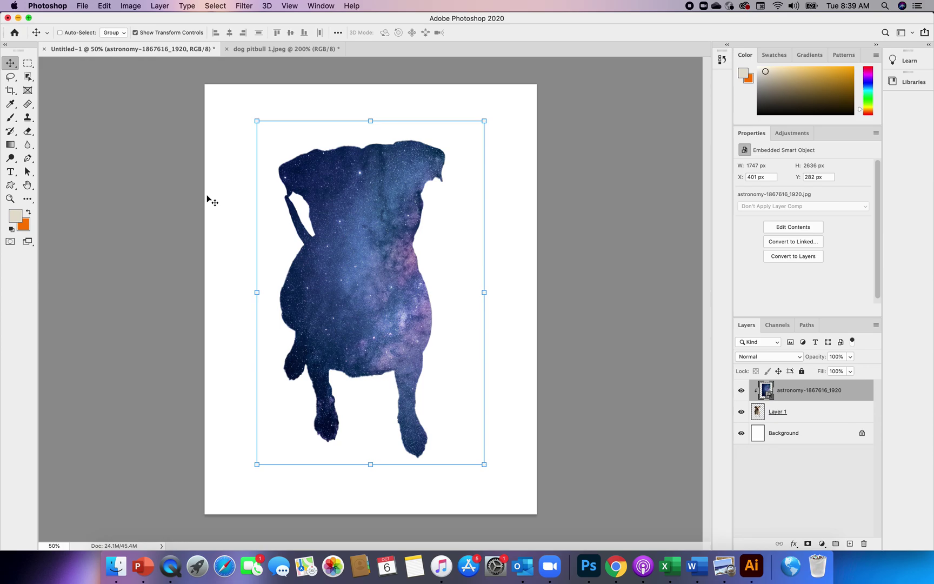